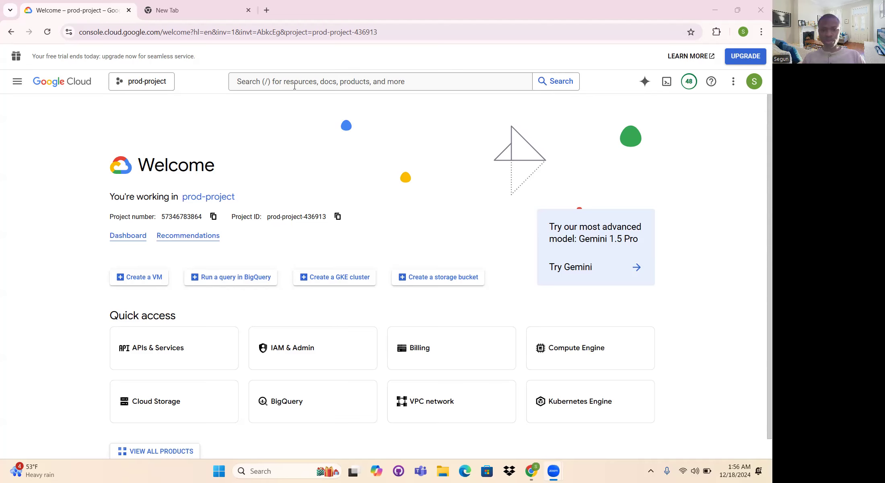
pyautogui.click(17, 81)
pyautogui.moveTo(73, 229)
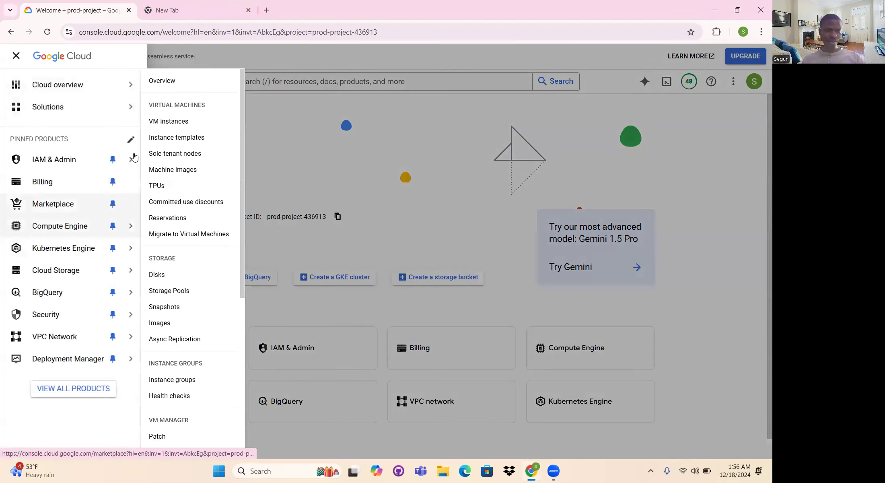
pyautogui.click(155, 107)
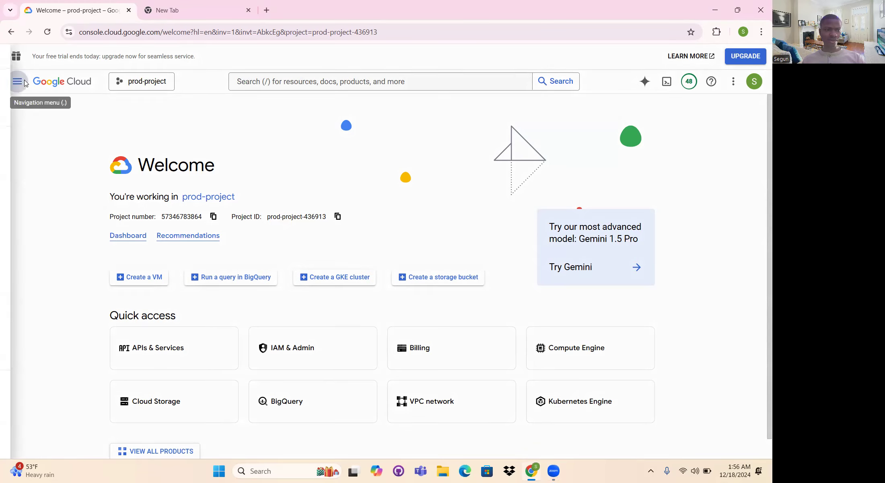
# Go to Compute Engine and open the details of the app-prod VM instance from the VM instances list.
pyautogui.click(17, 81)
pyautogui.moveTo(75, 248)
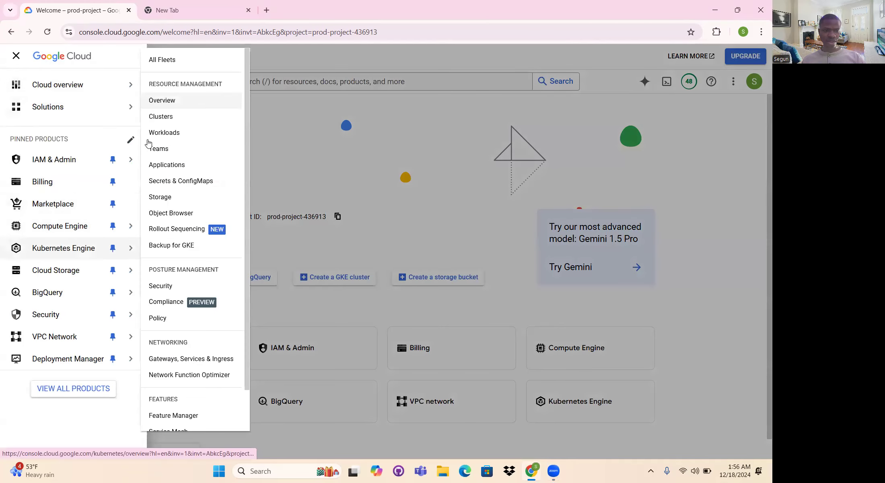
pyautogui.click(93, 225)
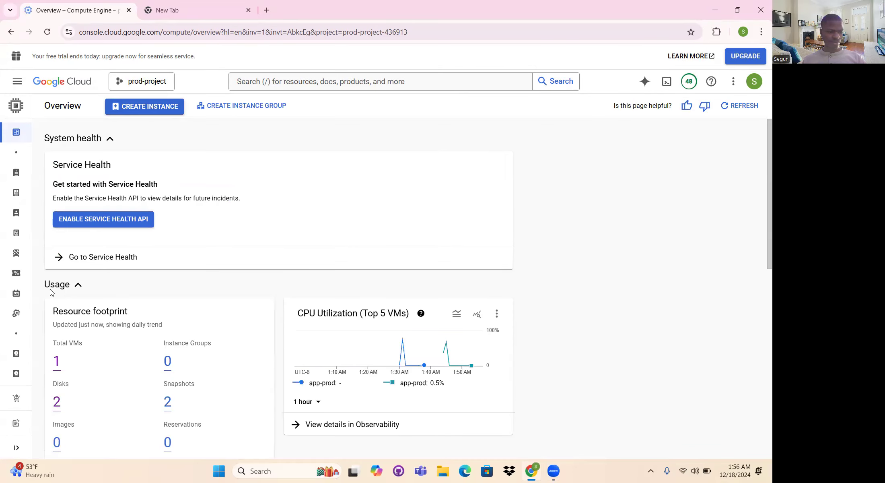
pyautogui.click(59, 364)
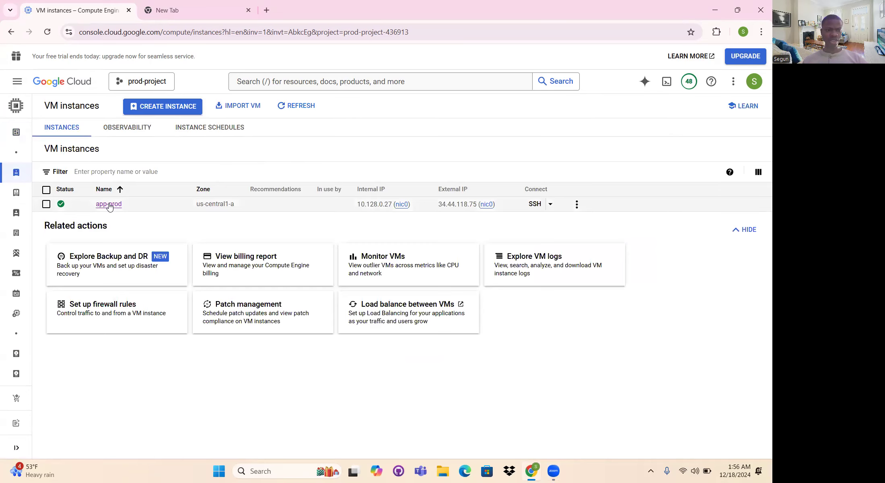
pyautogui.click(108, 204)
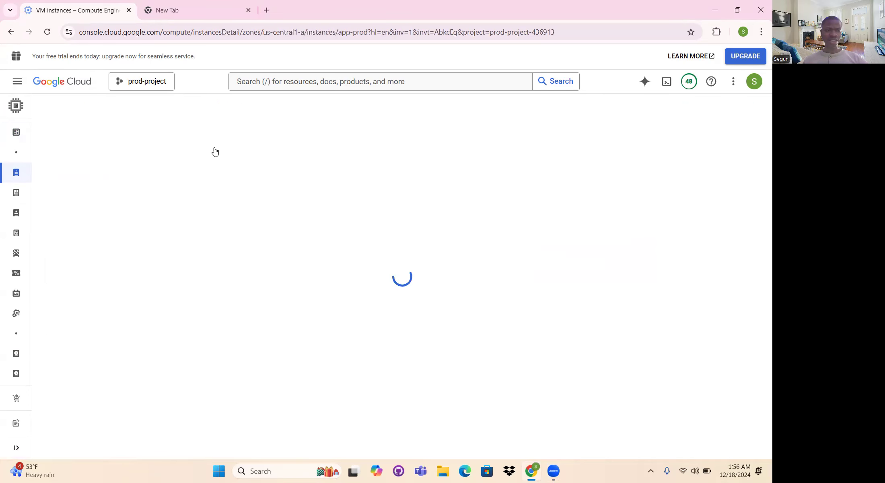
# Review the boot disk, local disks and additional disks in the storage details of the app-prod instance.
pyautogui.scroll(-10, 213, 229)
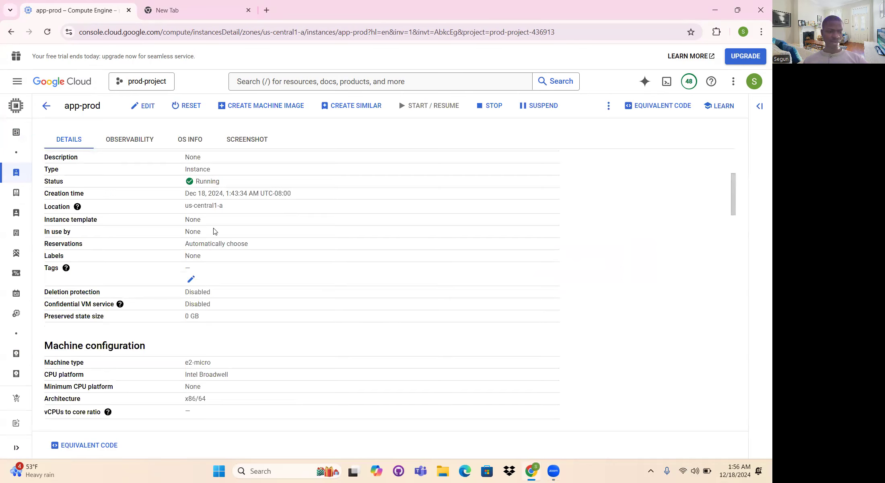
pyautogui.scroll(-3, 215, 232)
pyautogui.scroll(-7, 215, 232)
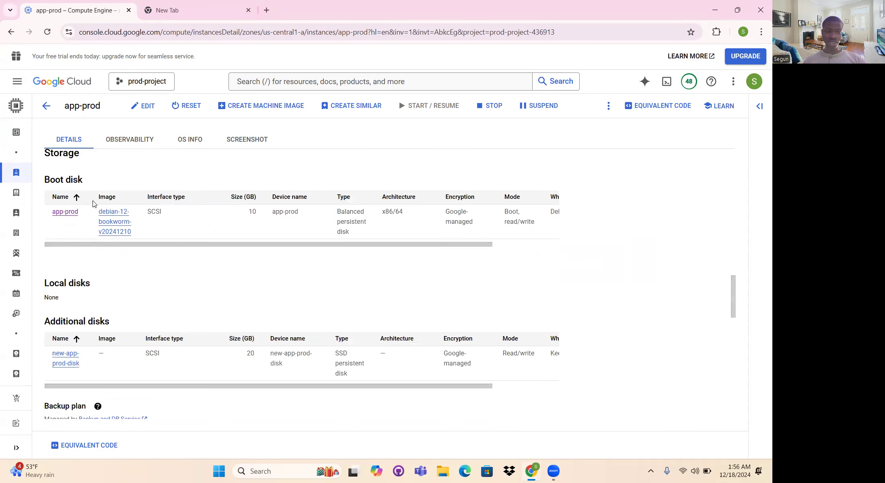
pyautogui.moveTo(88, 165); pyautogui.dragTo(30, 162)
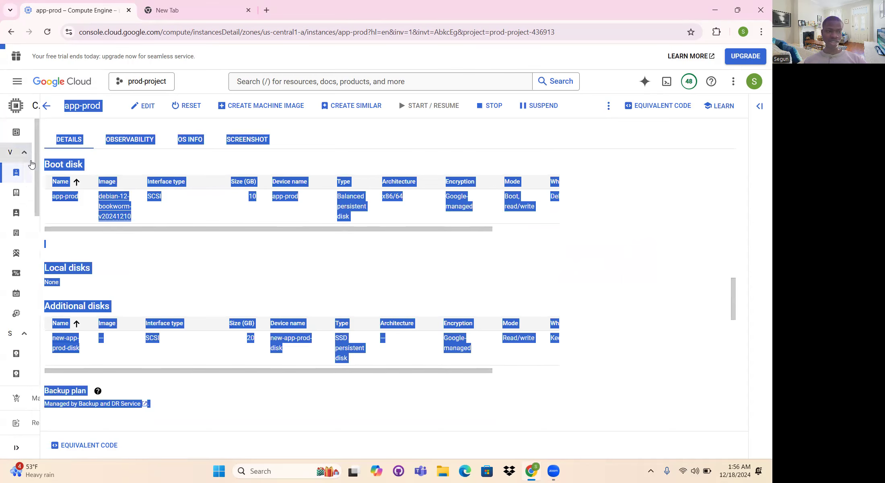
pyautogui.click(139, 167)
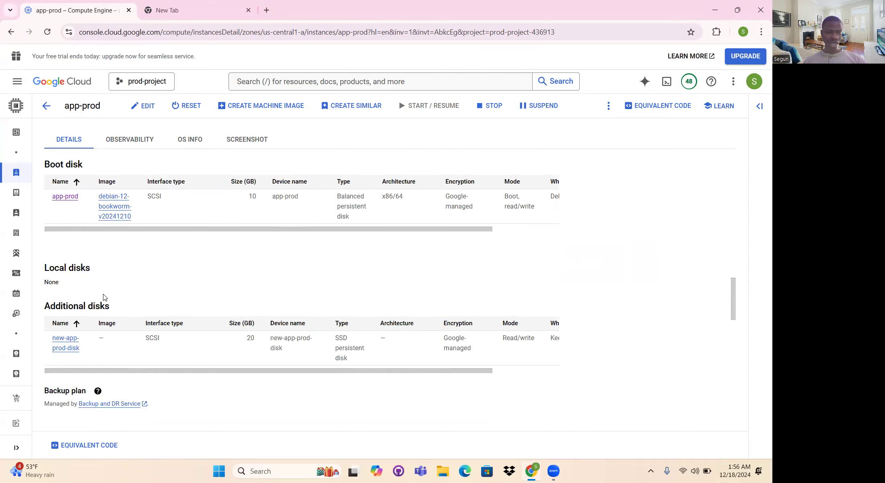
pyautogui.moveTo(92, 268); pyautogui.dragTo(35, 268)
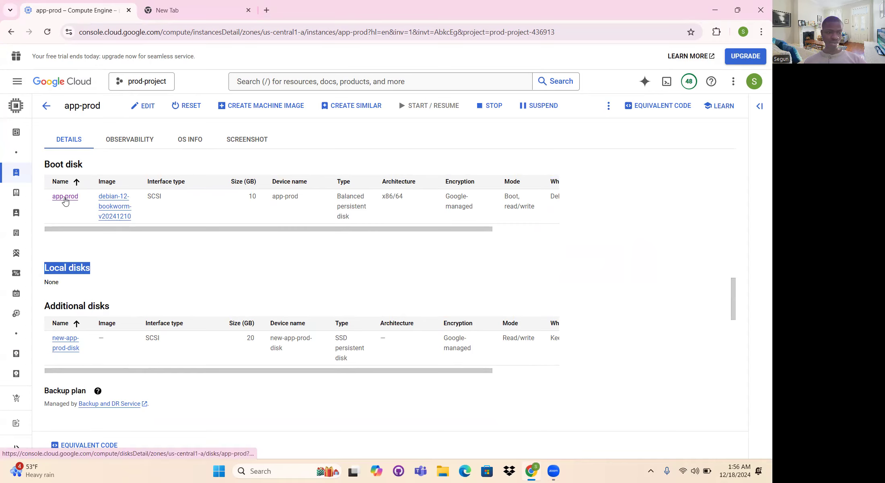
# Open the app-prod boot disk and start a snapshot of it named snapshot-1, with Disk as the source type.
pyautogui.click(69, 197)
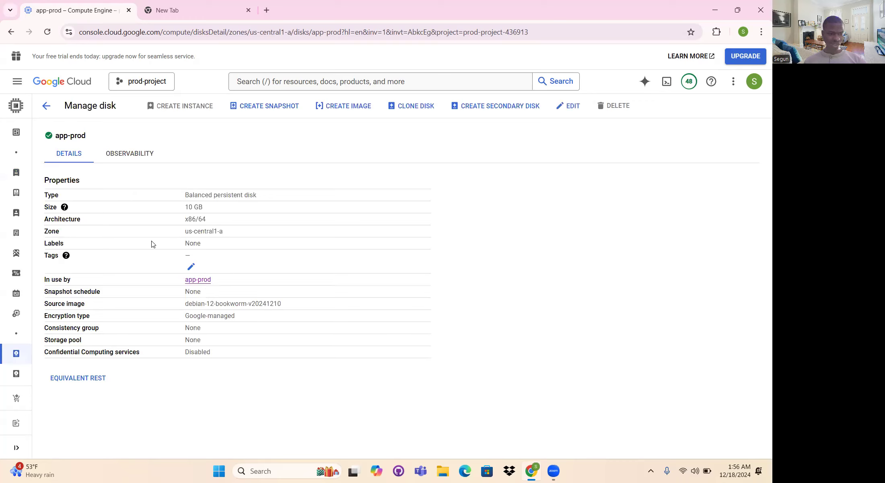
pyautogui.moveTo(224, 231); pyautogui.dragTo(186, 237)
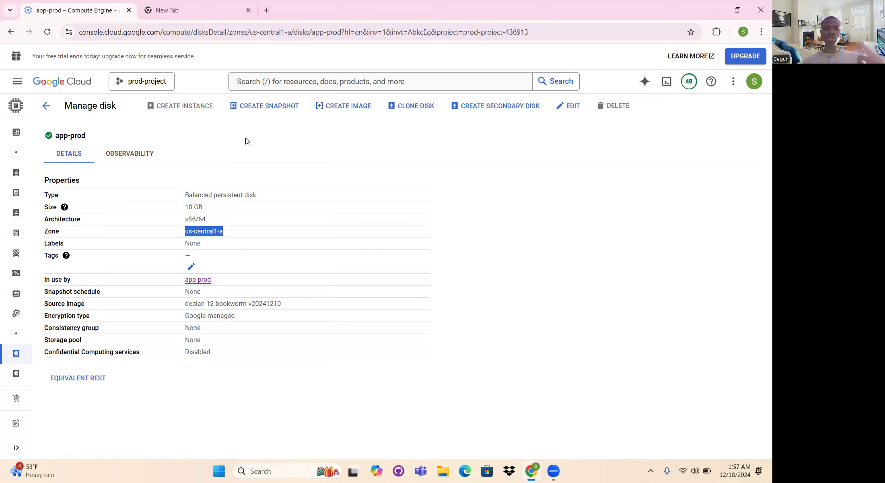
pyautogui.click(266, 107)
pyautogui.moveTo(159, 178); pyautogui.dragTo(47, 176)
pyautogui.click(95, 171)
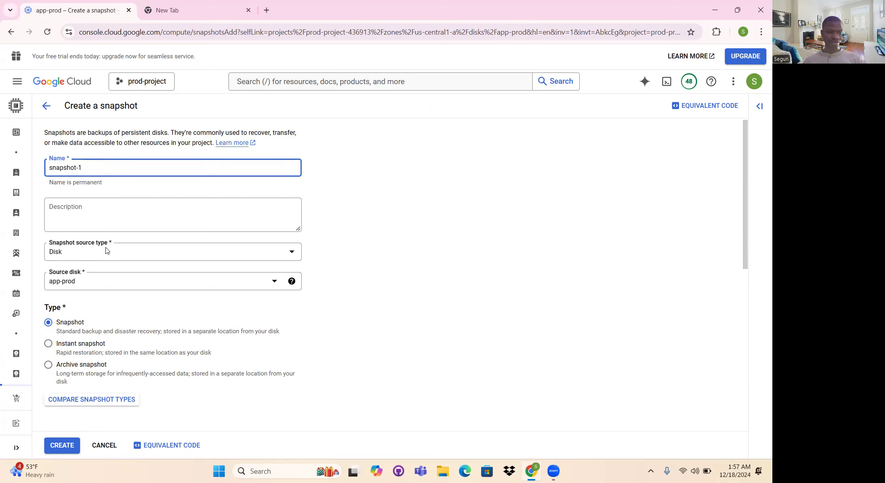
pyautogui.scroll(-1, 102, 246)
pyautogui.click(86, 207)
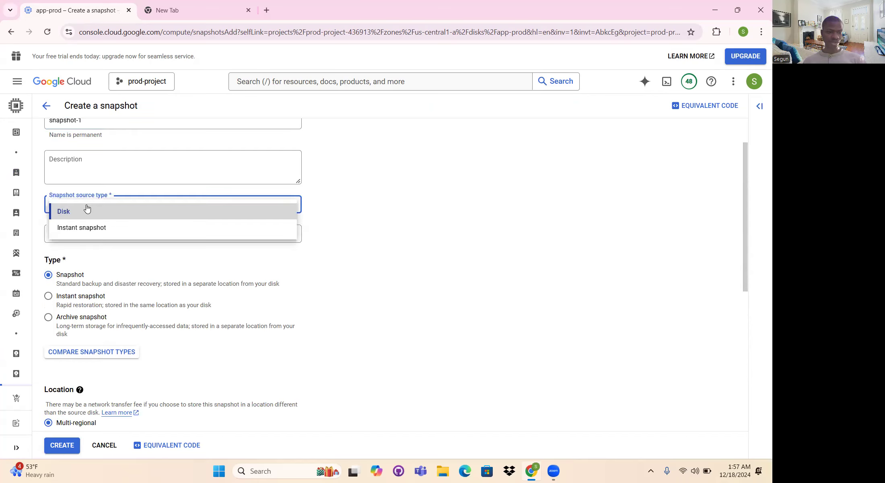
pyautogui.click(87, 209)
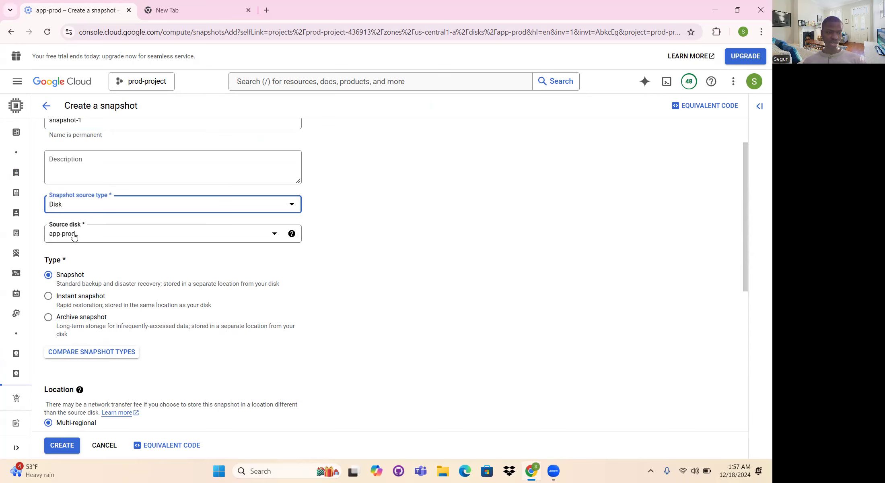
# Set the snapshot's storage location to Regional in us-west1 (Oregon) and create the snapshot.
pyautogui.scroll(-3, 85, 281)
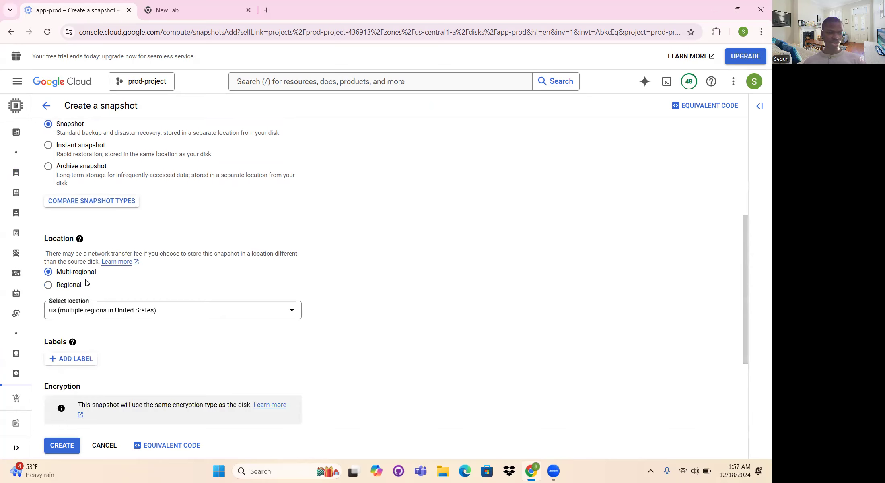
pyautogui.click(48, 284)
pyautogui.click(126, 303)
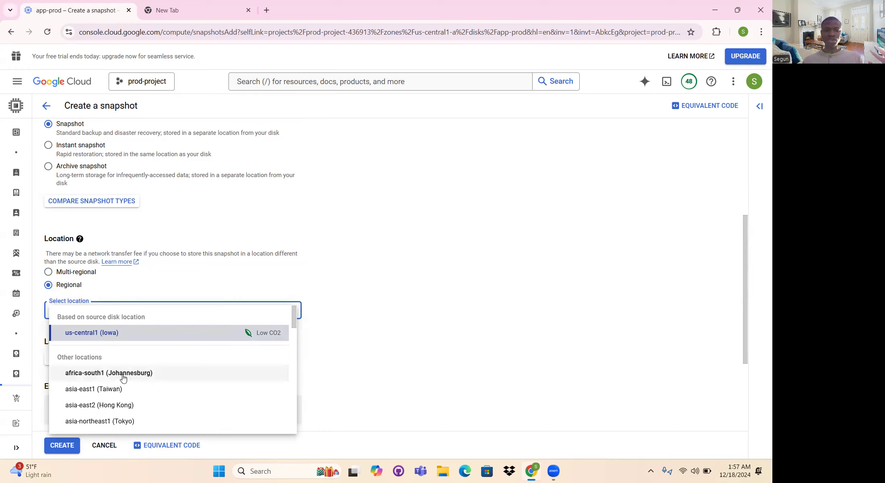
pyautogui.scroll(-7, 124, 374)
pyautogui.scroll(-7, 128, 367)
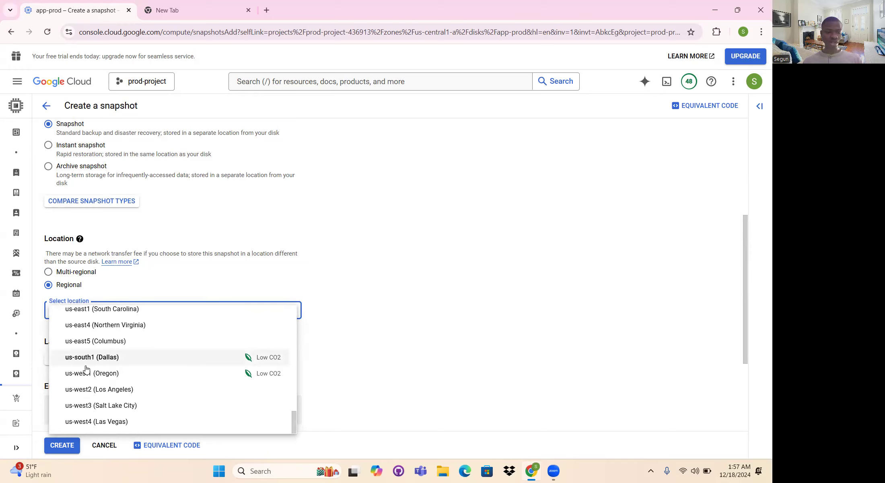
pyautogui.click(94, 375)
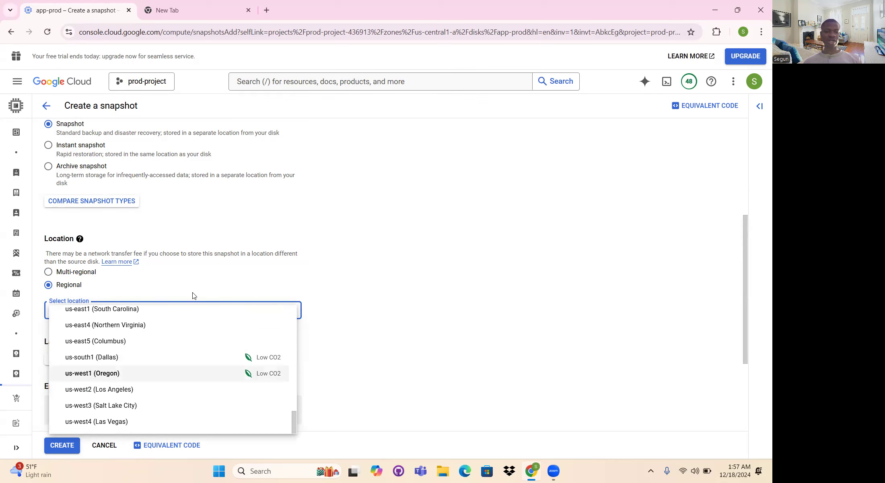
pyautogui.scroll(-4, 196, 291)
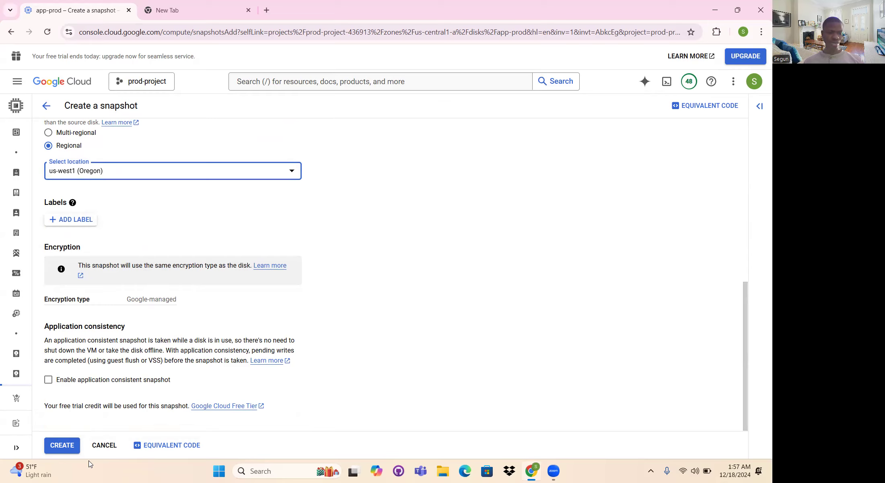
pyautogui.click(61, 445)
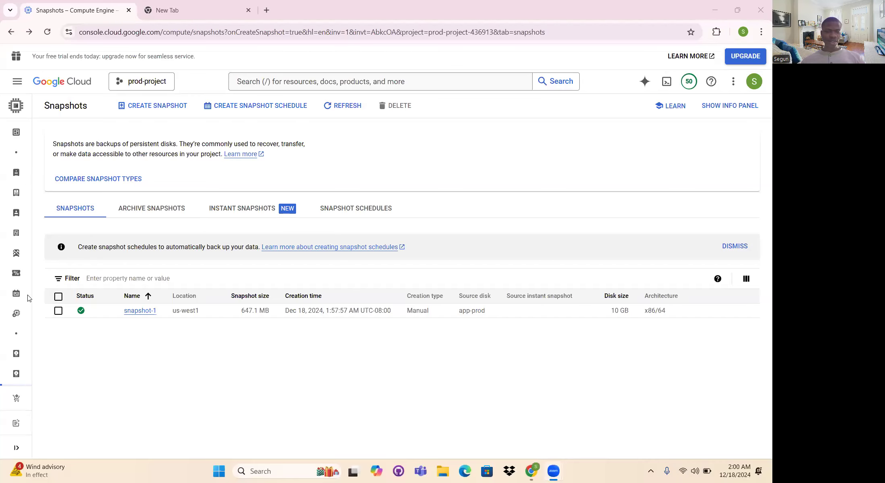
# Check the location of snapshot-1, view its properties, and return to the snapshots list.
pyautogui.moveTo(56, 314)
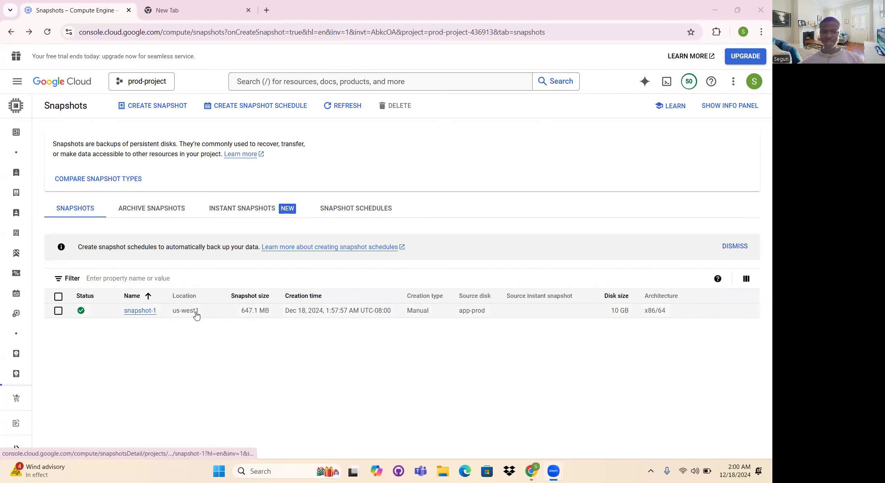
pyautogui.moveTo(200, 311); pyautogui.dragTo(171, 314)
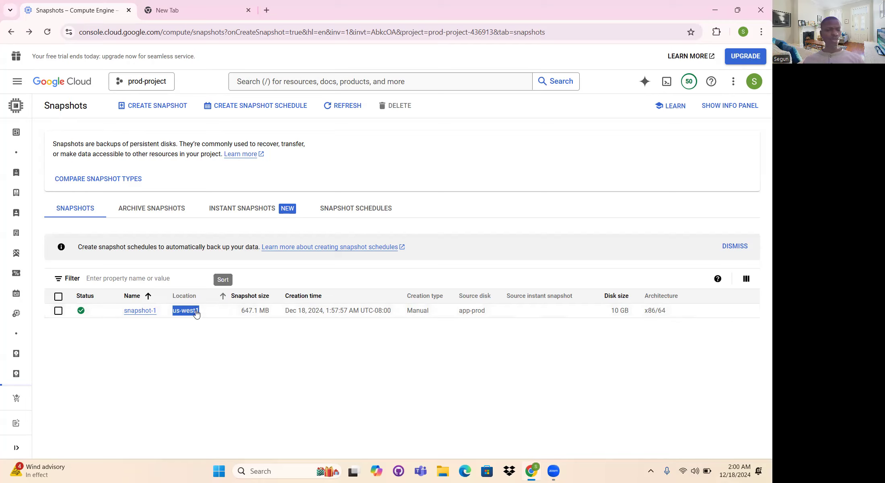
pyautogui.click(141, 311)
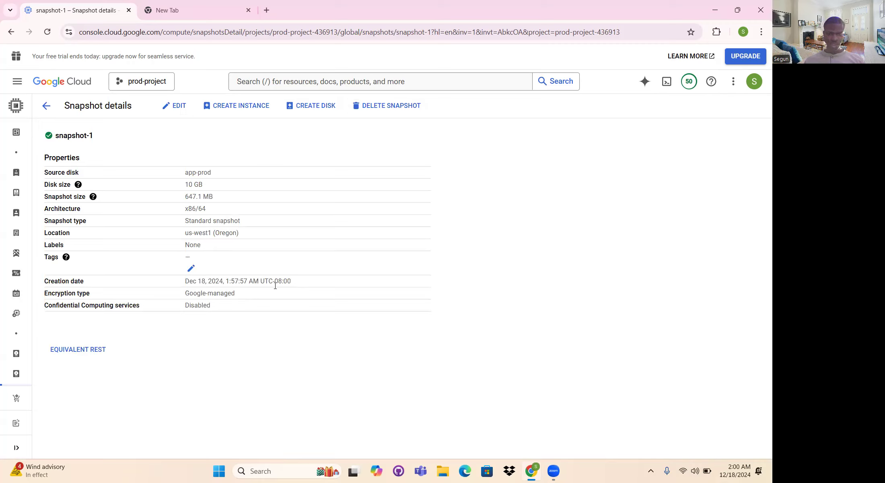
pyautogui.click(12, 33)
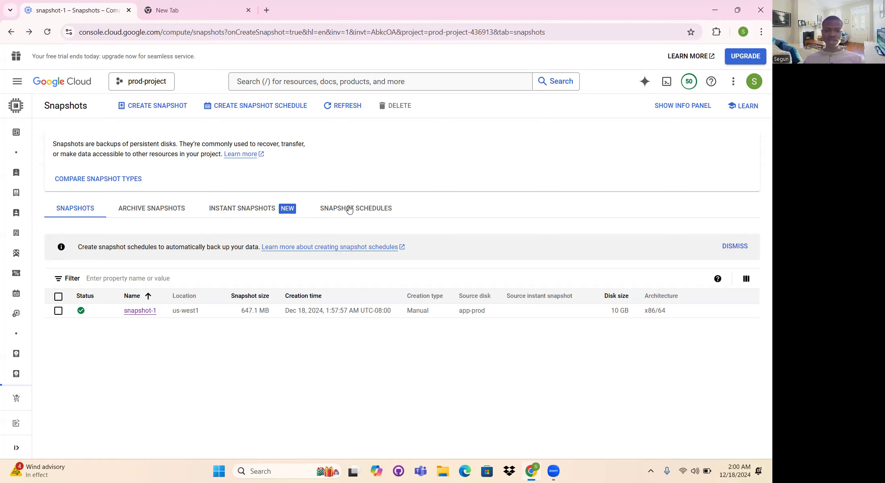
# Start a new snapshot schedule, keeping schedule-1 as its name.
pyautogui.click(356, 207)
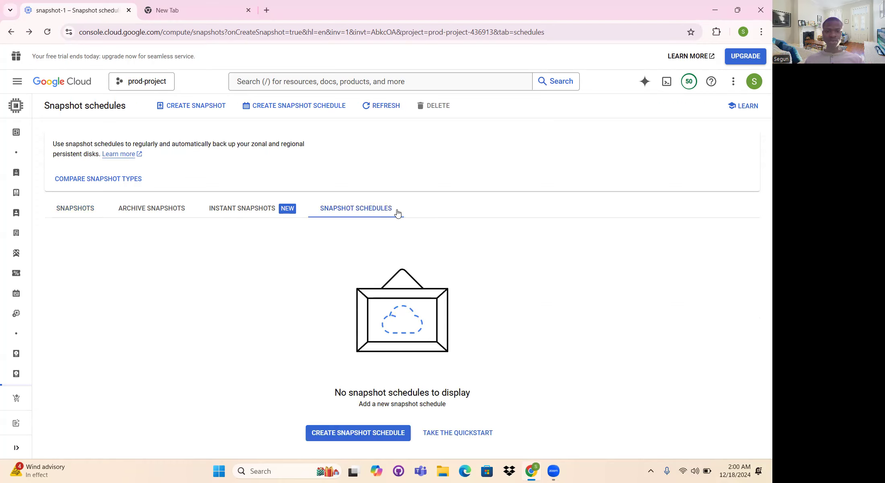
pyautogui.click(364, 436)
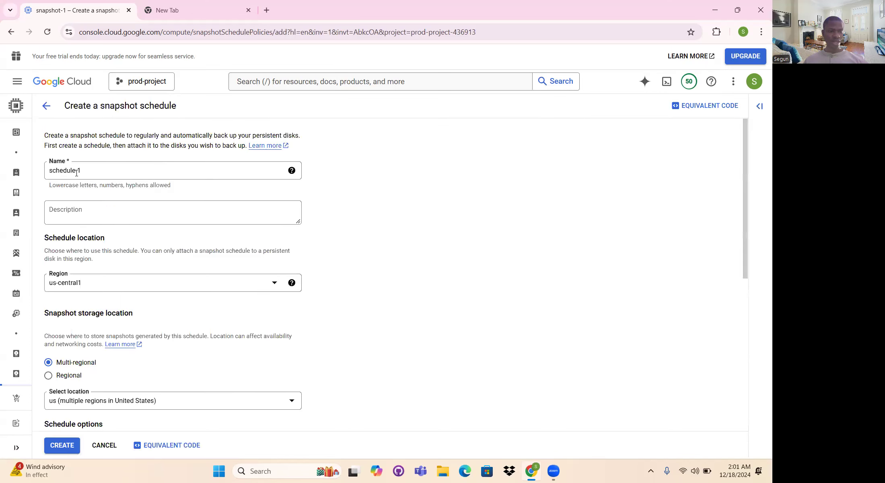
pyautogui.scroll(-3, 120, 206)
pyautogui.scroll(3, 113, 198)
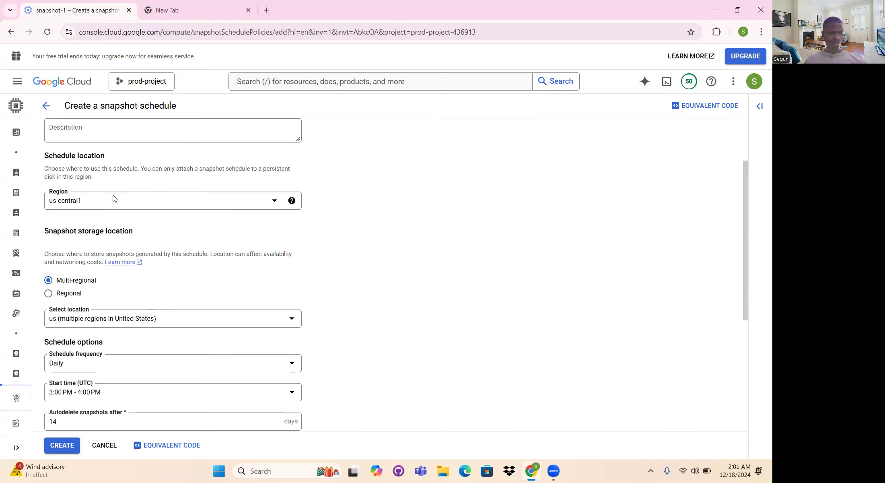
pyautogui.moveTo(81, 170); pyautogui.dragTo(37, 171)
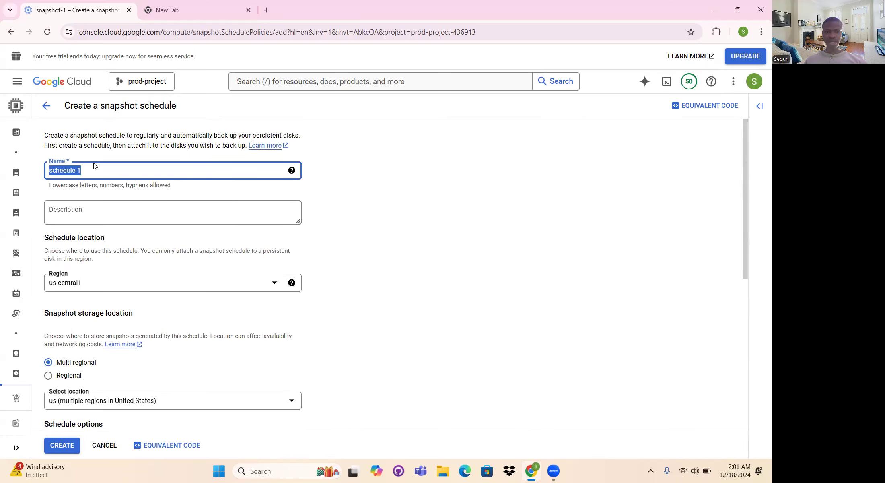
# Pick the region for the schedule location from the available US regions.
pyautogui.scroll(-2, 171, 223)
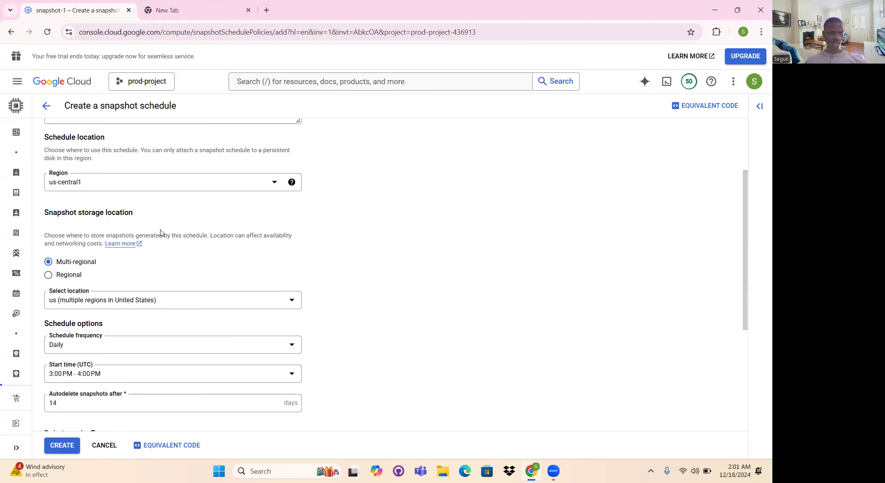
pyautogui.click(113, 187)
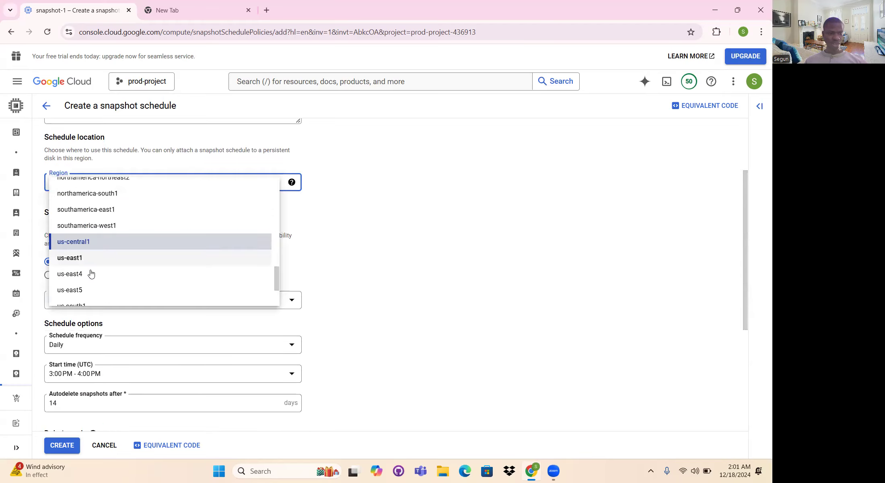
pyautogui.scroll(-1, 95, 274)
pyautogui.scroll(-1, 85, 260)
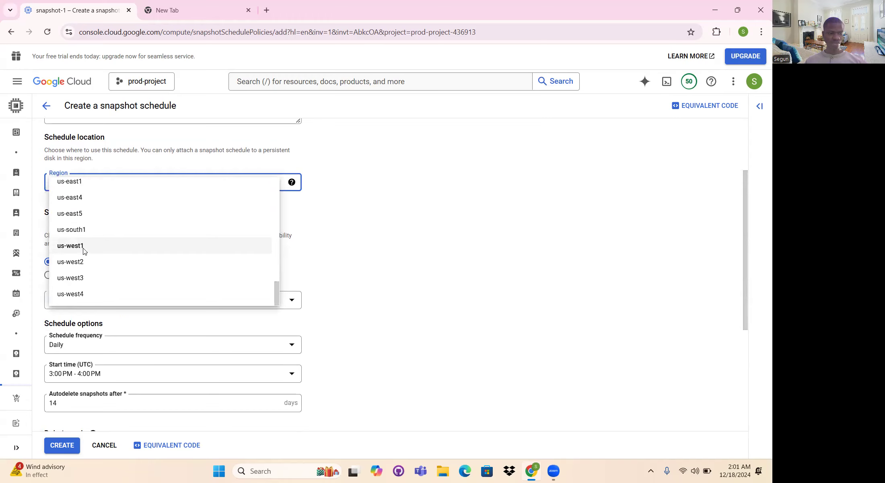
pyautogui.click(131, 281)
# Choose us-west1 as the schedule's region and keep the schedule frequency at Daily.
pyautogui.scroll(-3, 129, 281)
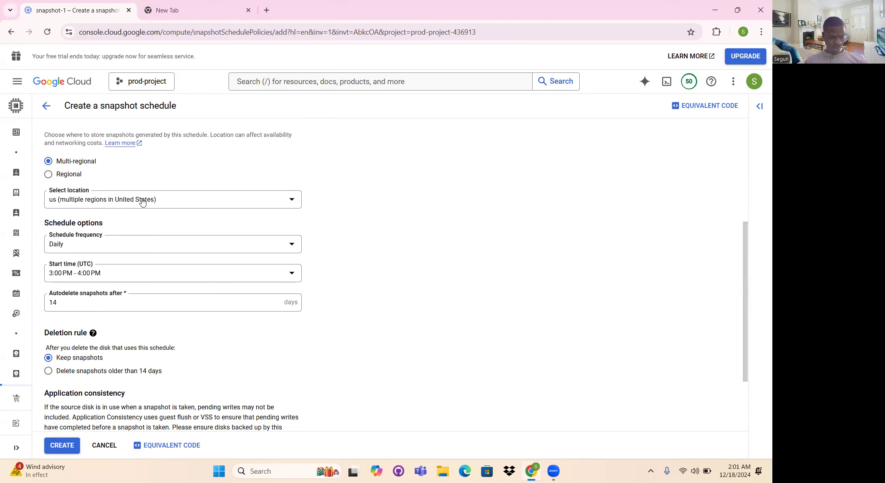
pyautogui.click(69, 246)
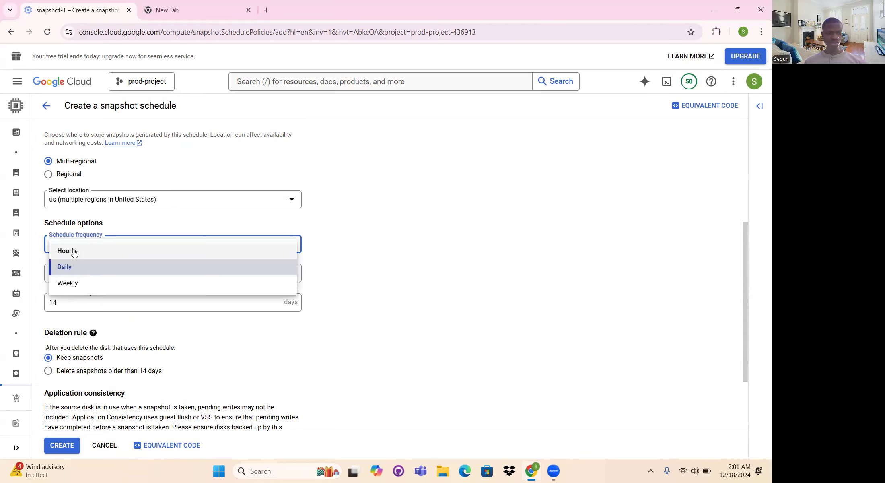
pyautogui.click(75, 269)
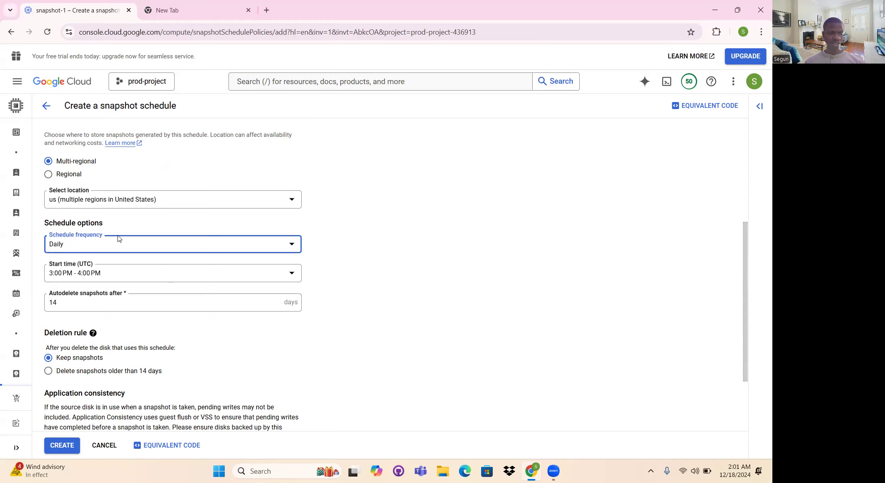
# Set the schedule's start time (UTC) to 5:00 PM - 6:00 PM and create the snapshot schedule.
pyautogui.scroll(-1, 82, 247)
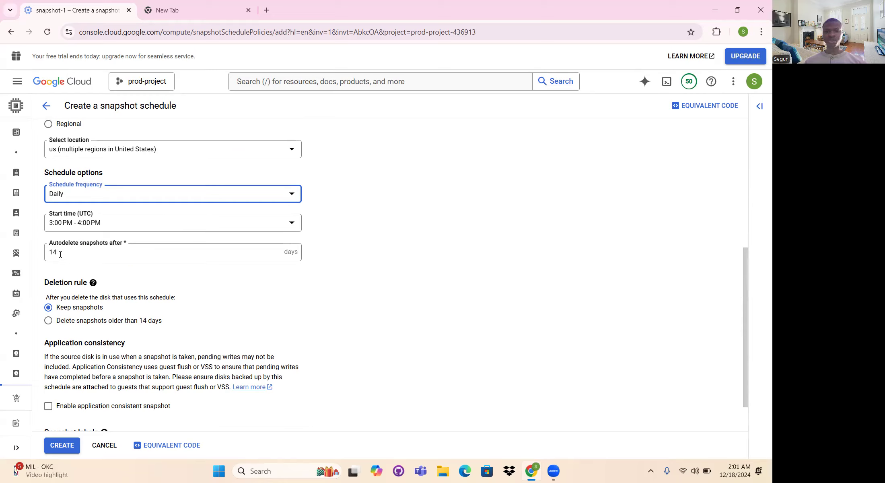
pyautogui.scroll(-1, 71, 240)
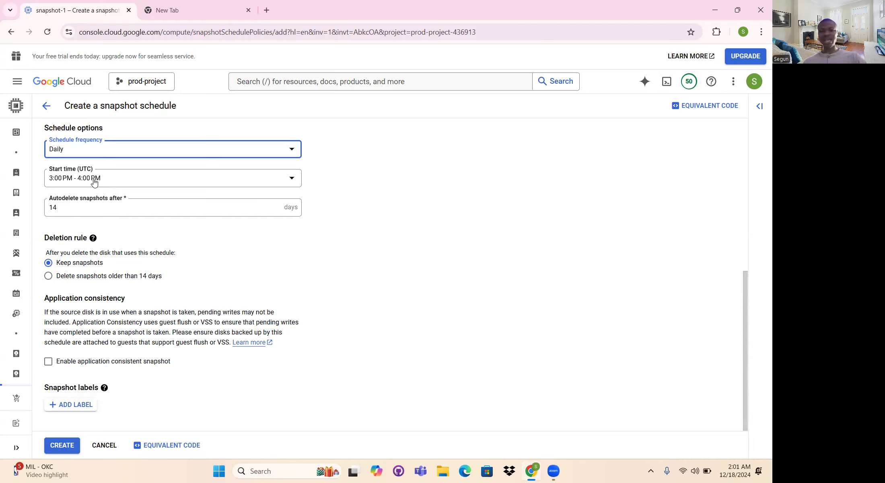
pyautogui.click(110, 179)
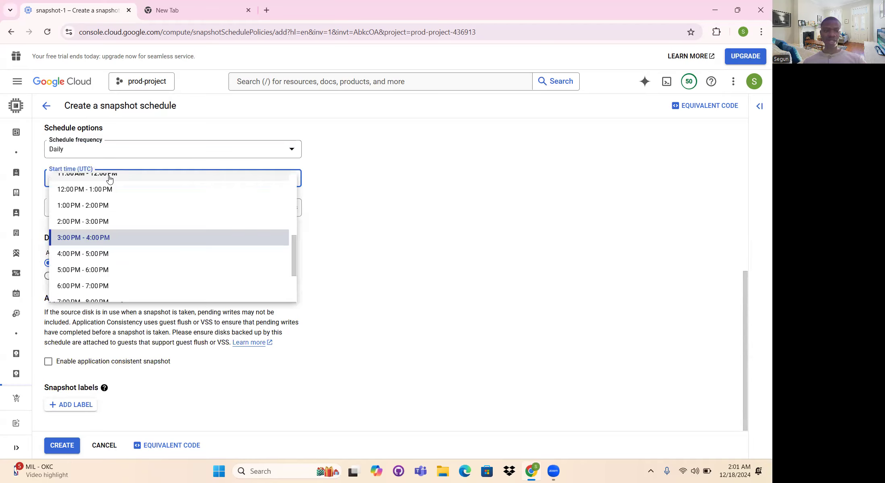
pyautogui.click(80, 271)
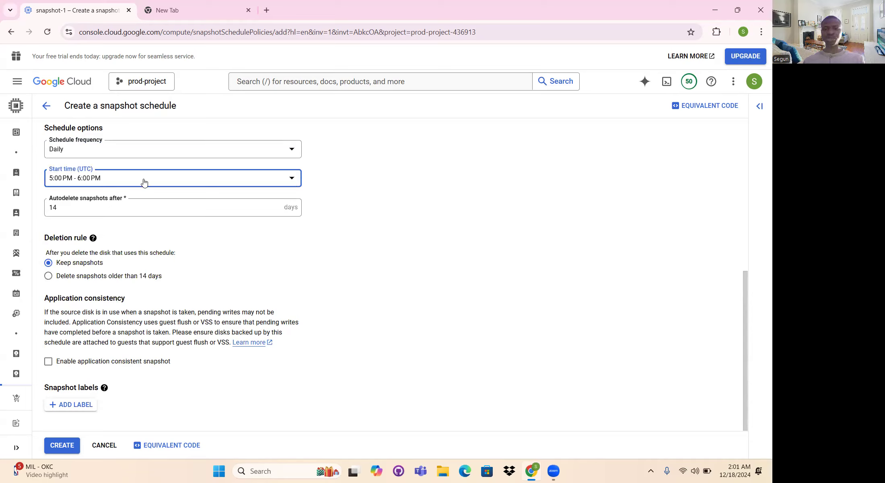
pyautogui.click(63, 445)
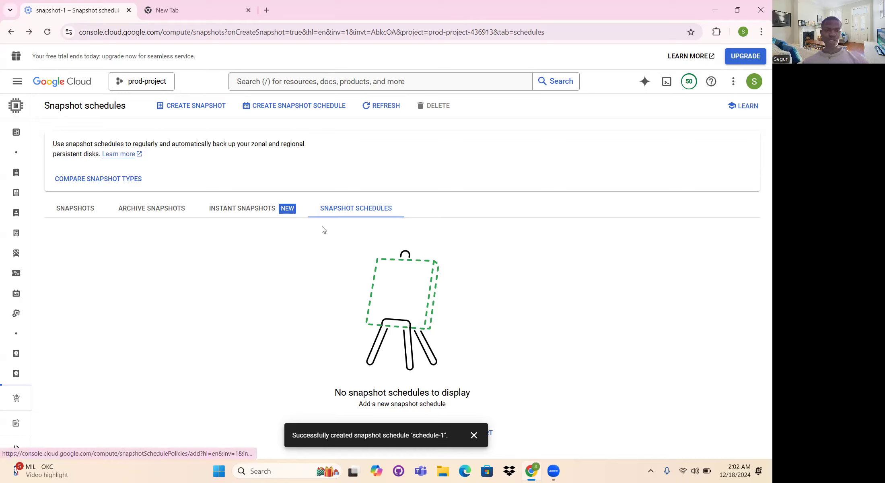
# Review the snapshots list with snapshot-1 and the snapshot schedules list with schedule-1.
pyautogui.click(82, 208)
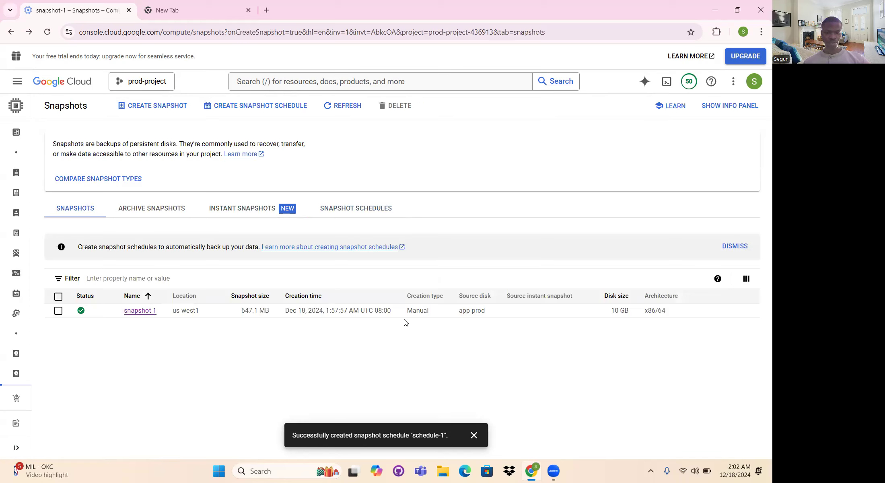
pyautogui.click(140, 310)
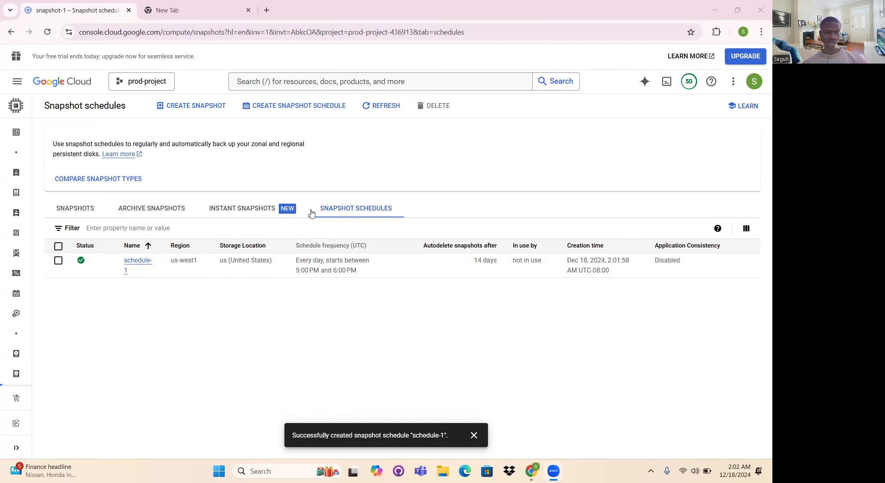
pyautogui.click(83, 215)
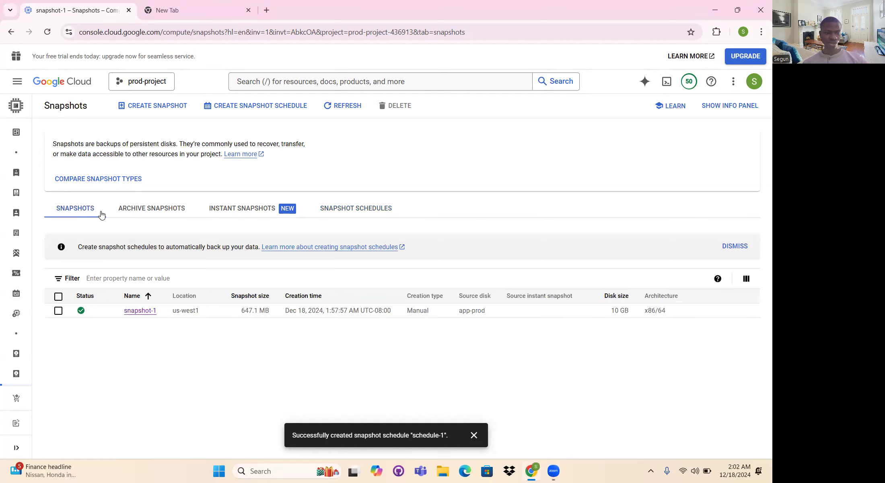
pyautogui.click(347, 210)
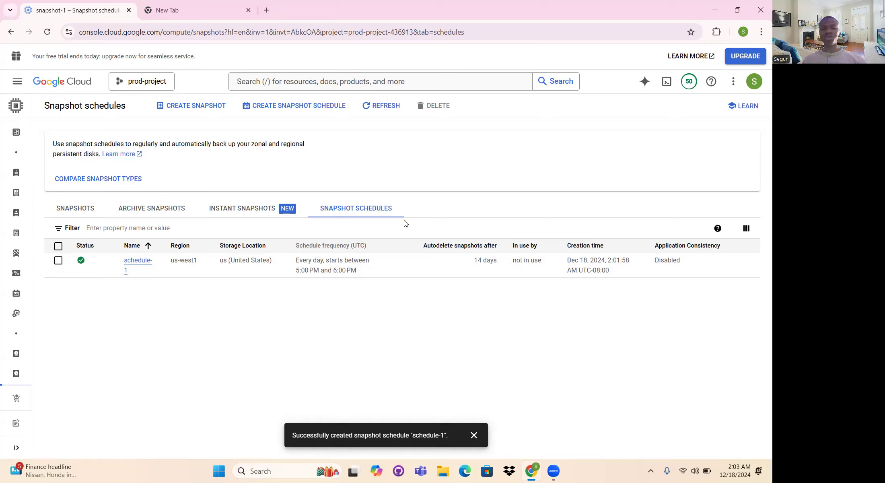
pyautogui.click(527, 53)
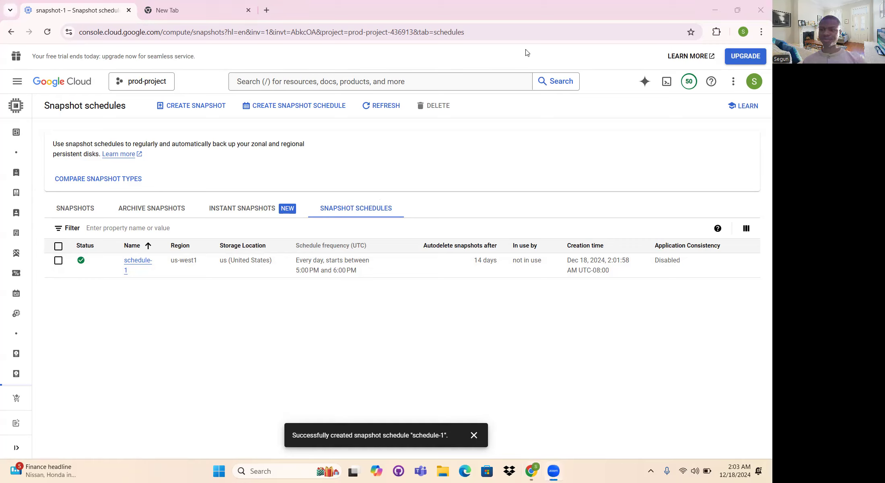